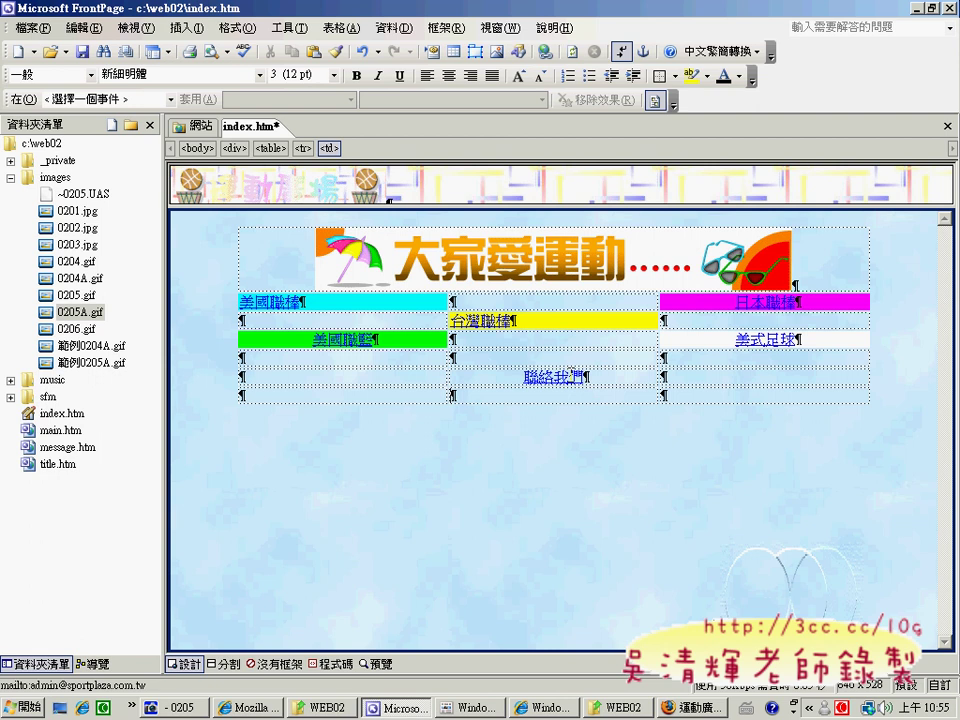
# Set the background colour of the table cell containing 聯絡我們 to red
pyautogui.rightClick(570, 372)
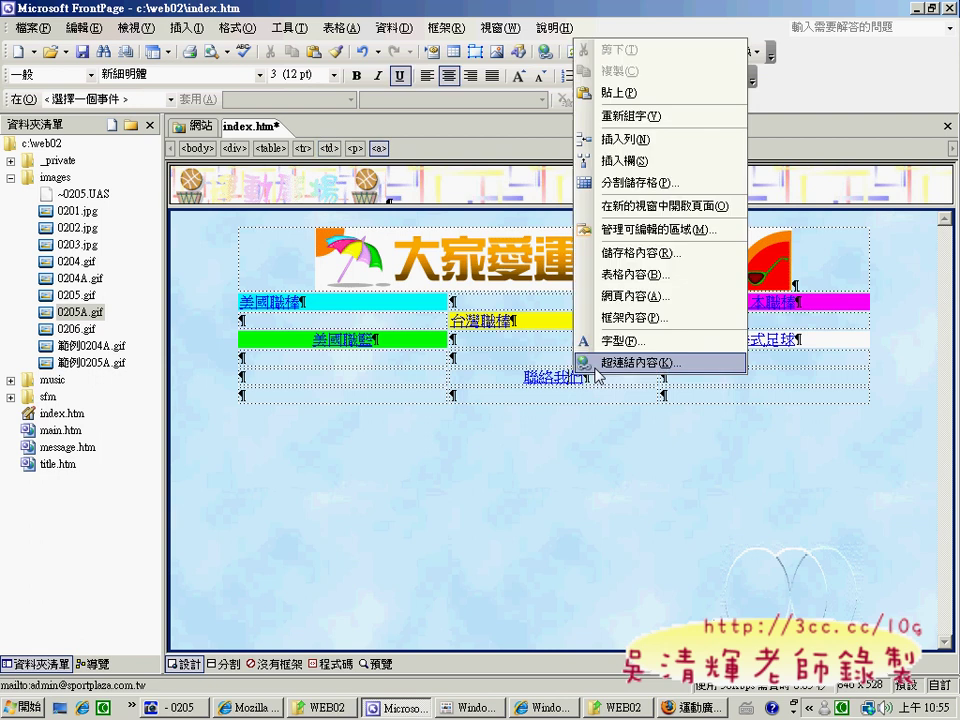
pyautogui.click(630, 252)
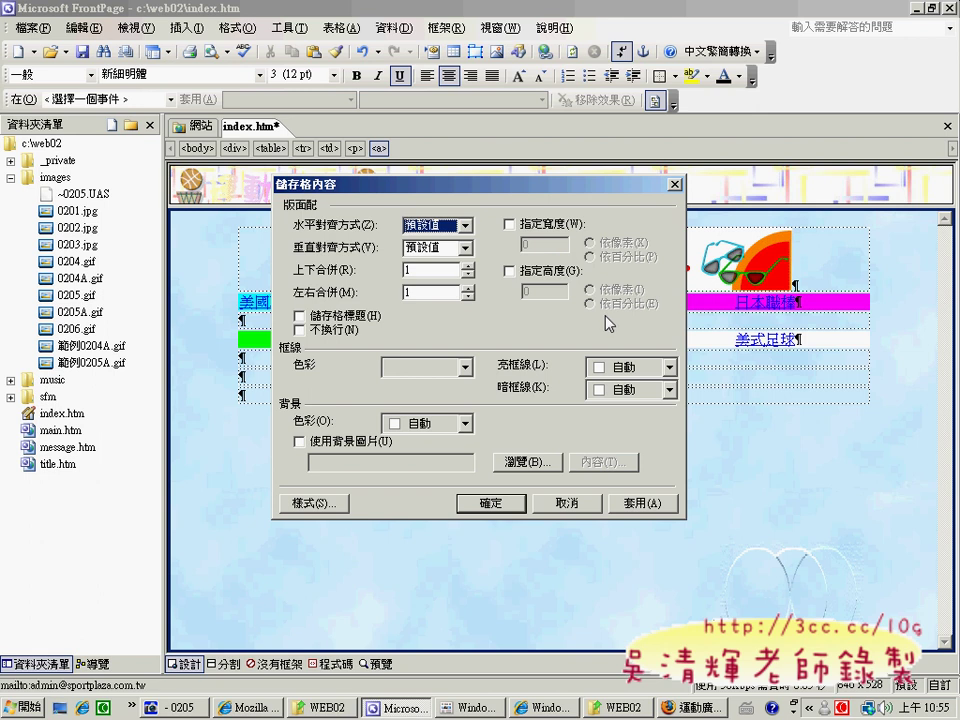
pyautogui.click(464, 424)
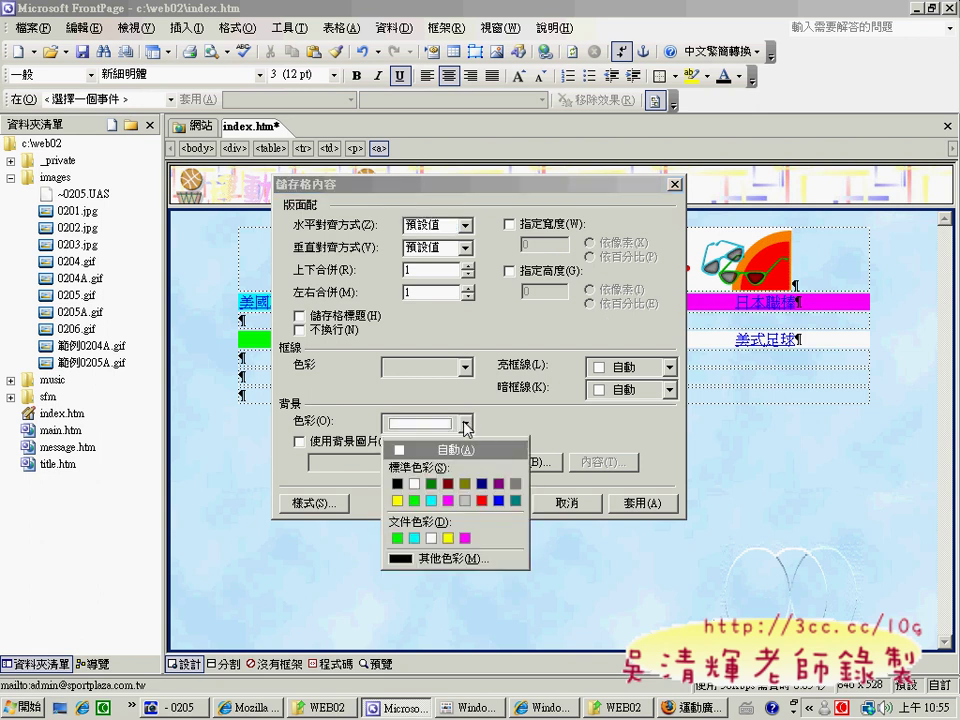
pyautogui.click(483, 500)
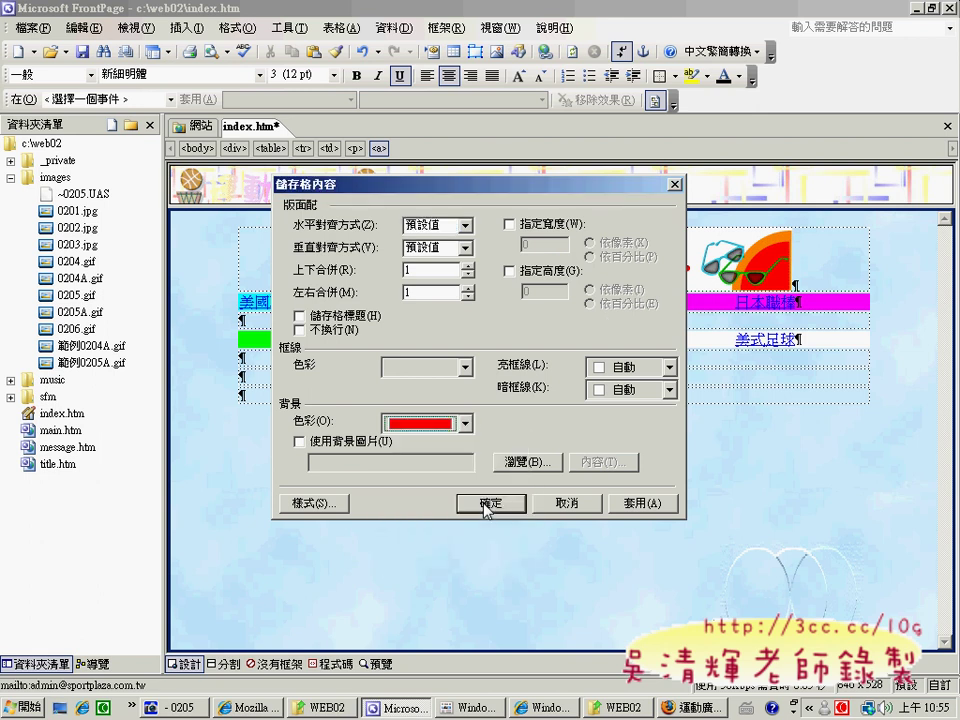
pyautogui.click(486, 504)
# Set the background colour of the empty cell directly below 聯絡我們 to yellow
pyautogui.rightClick(548, 398)
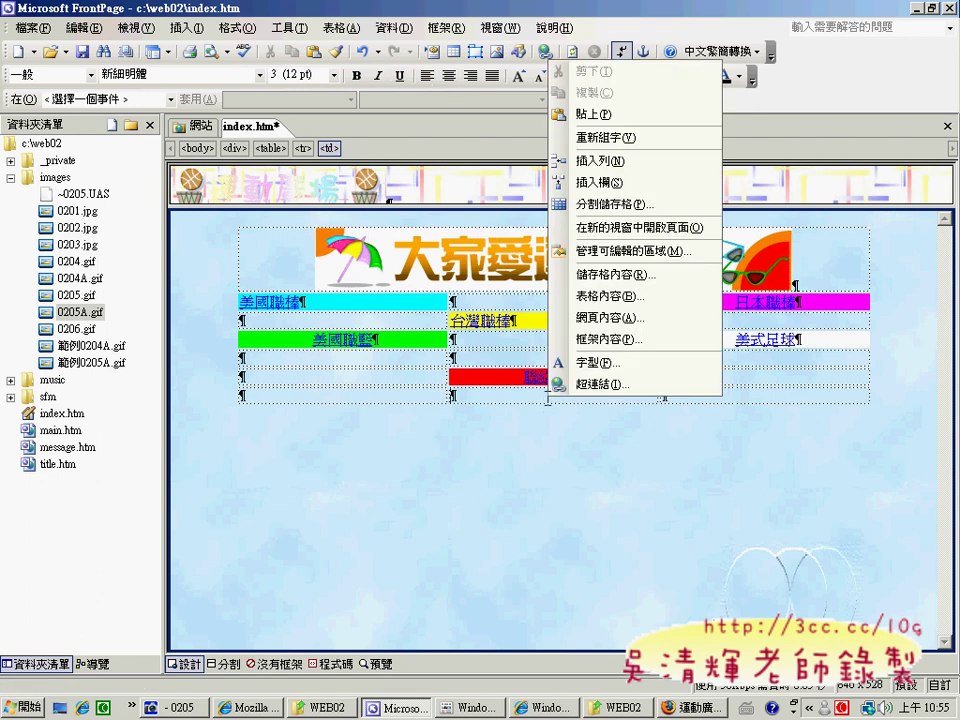
pyautogui.click(610, 273)
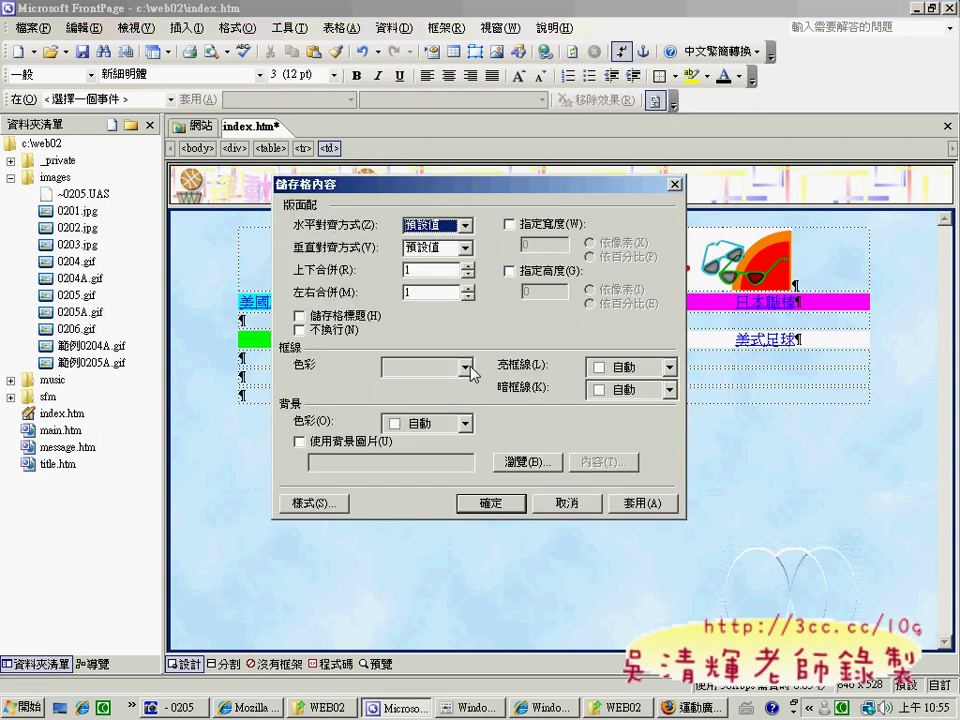
pyautogui.click(464, 423)
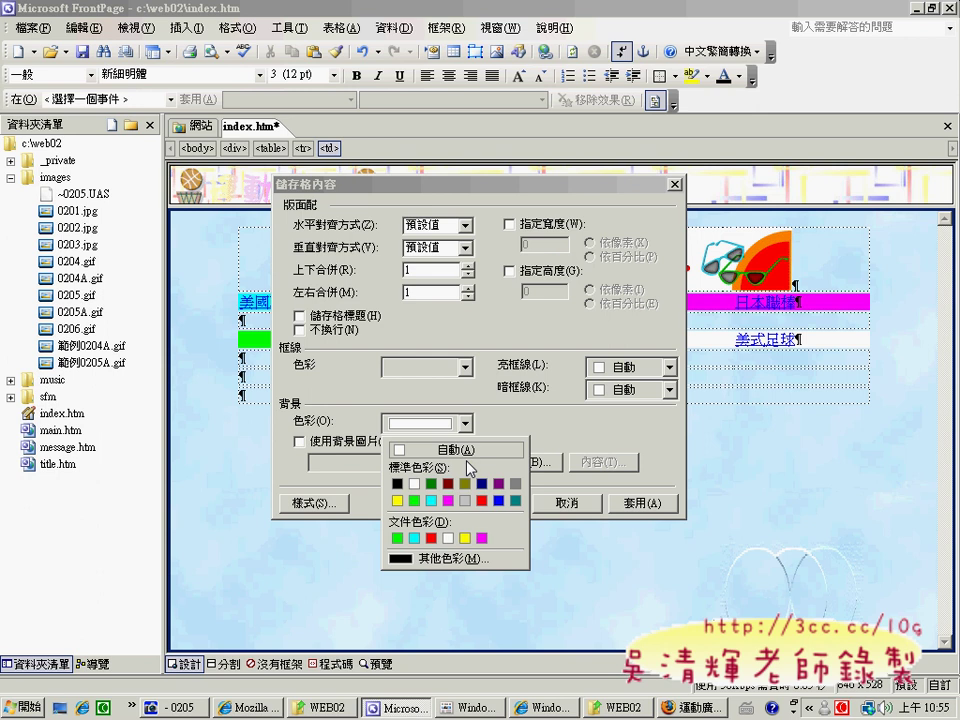
pyautogui.click(465, 538)
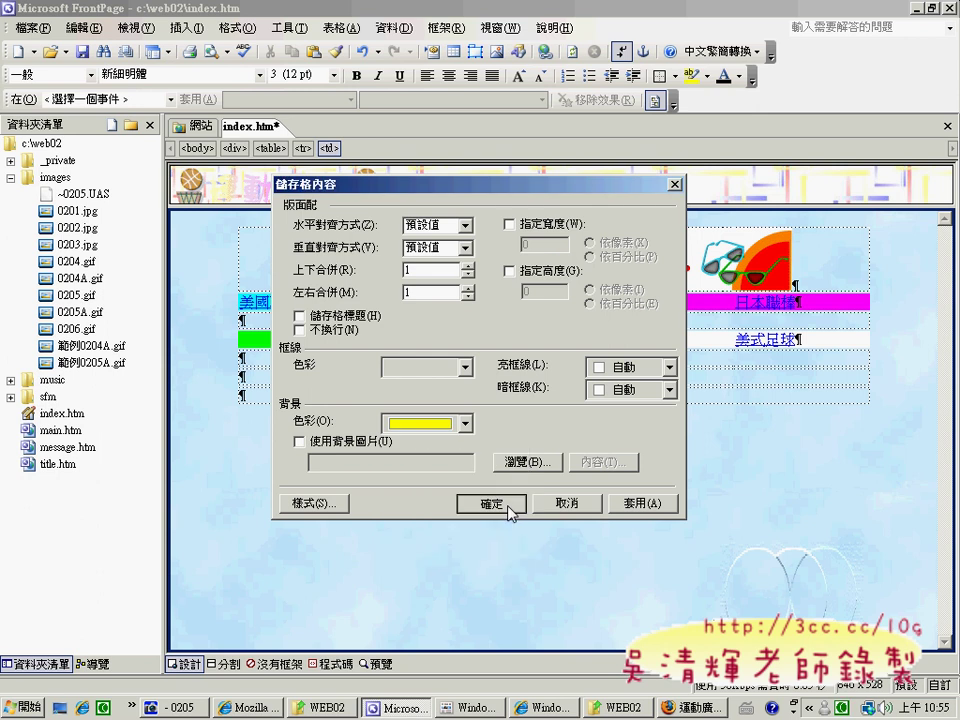
pyautogui.click(493, 504)
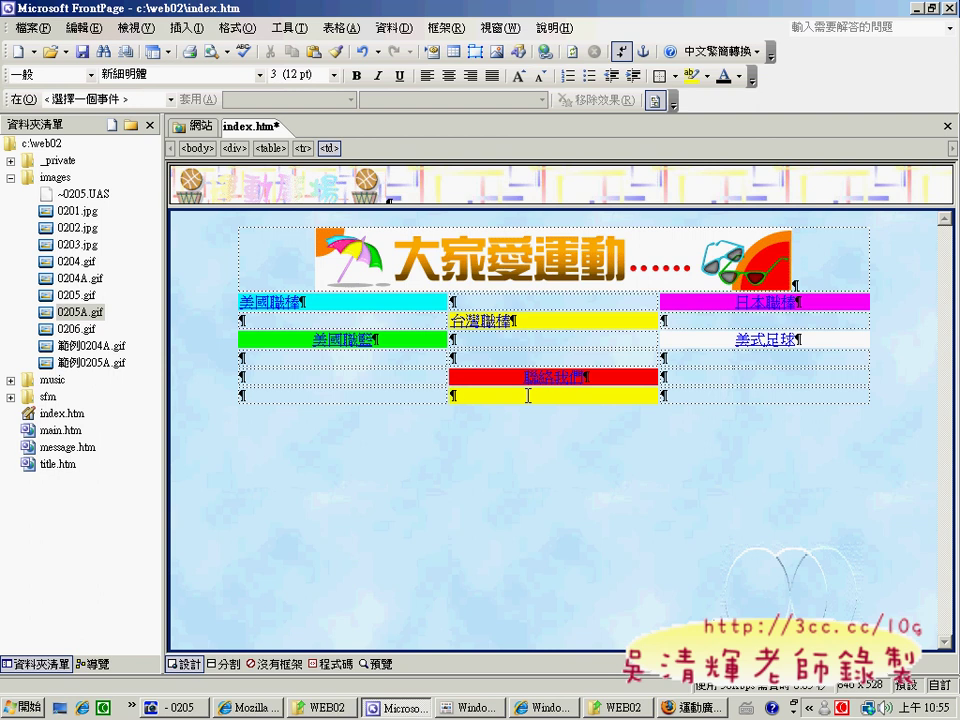
# Enter the text 訪客留言 in the yellow cell below 聯絡我們 and centre it
pyautogui.write('f0')
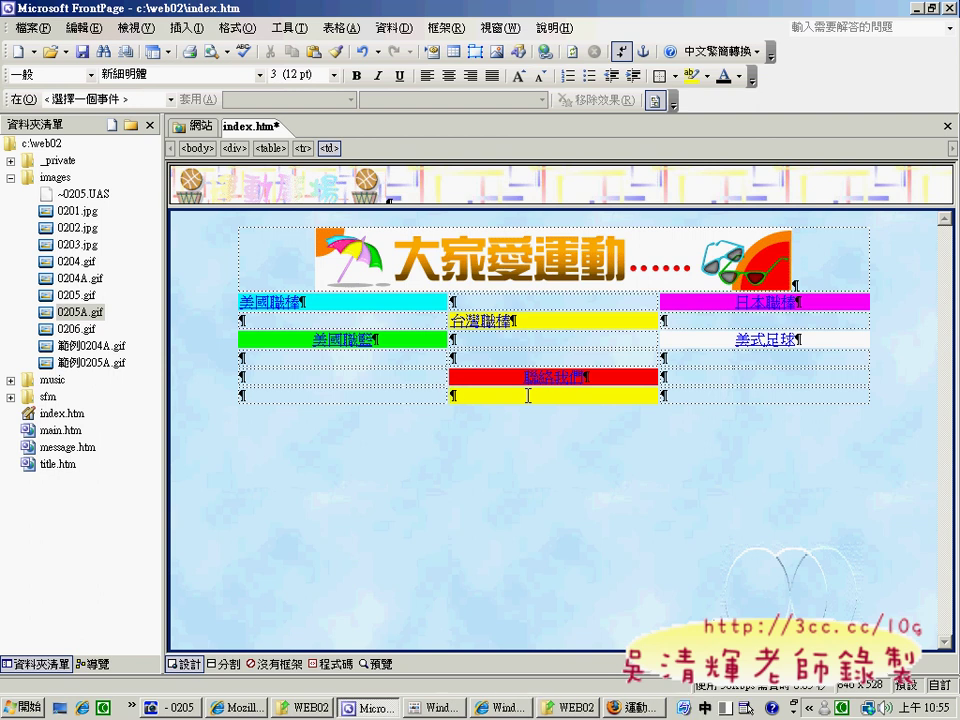
pyautogui.press('space')
pyautogui.write('客')
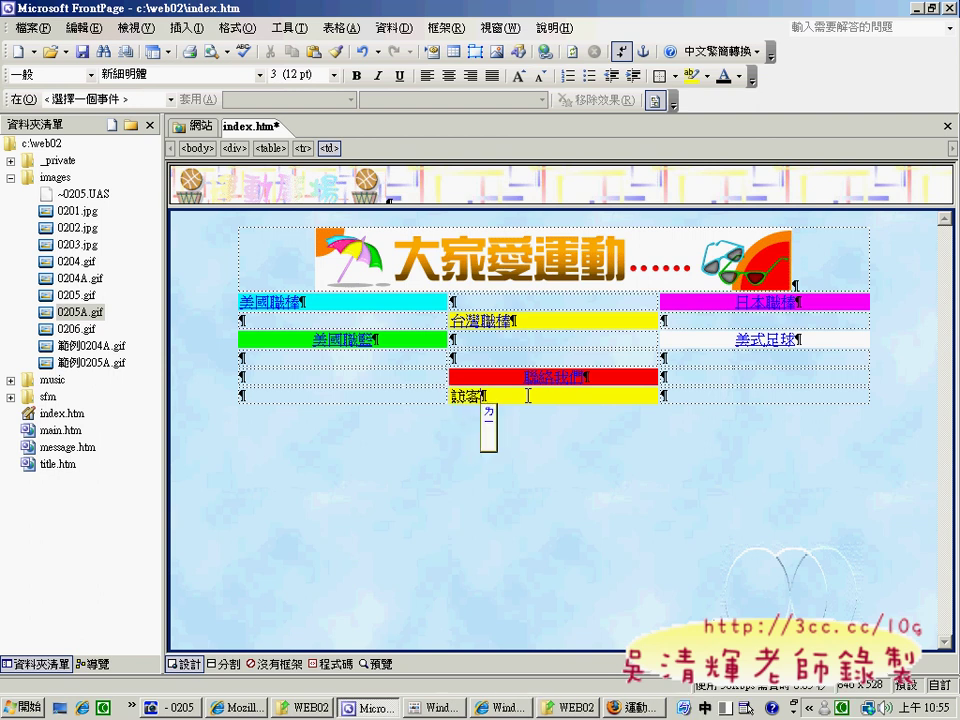
pyautogui.write('留言')
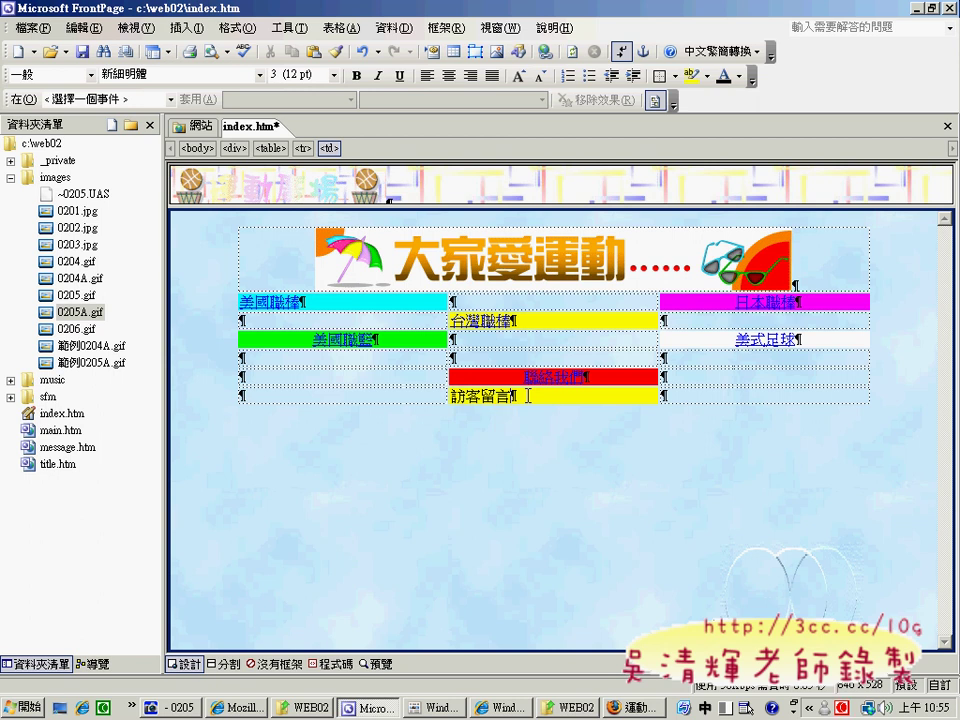
pyautogui.hotkey('shift', 'Home')
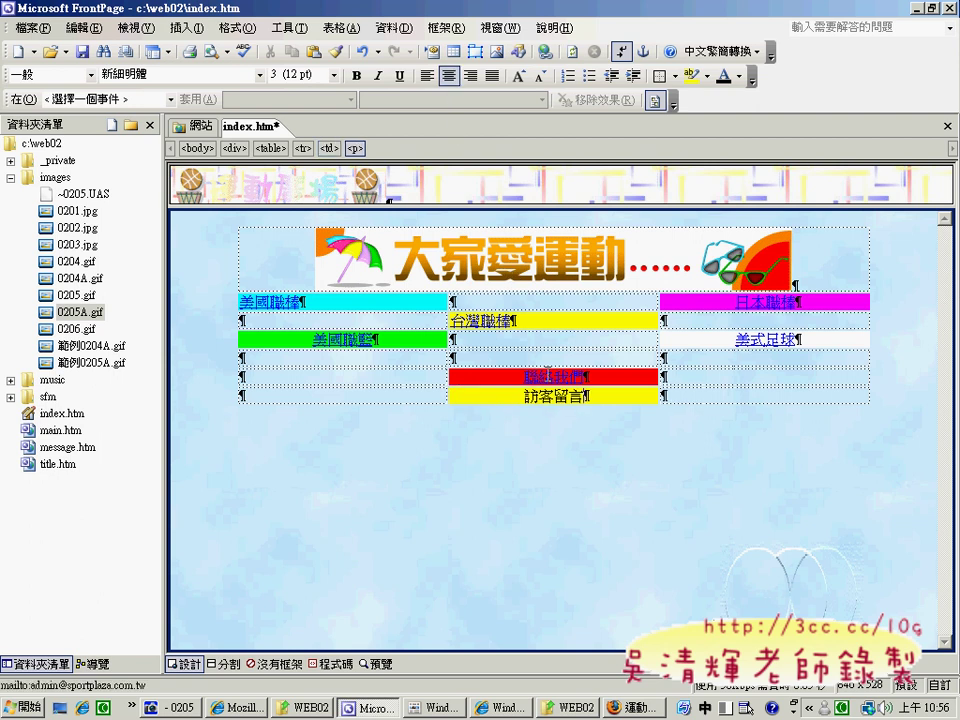
pyautogui.click(452, 88)
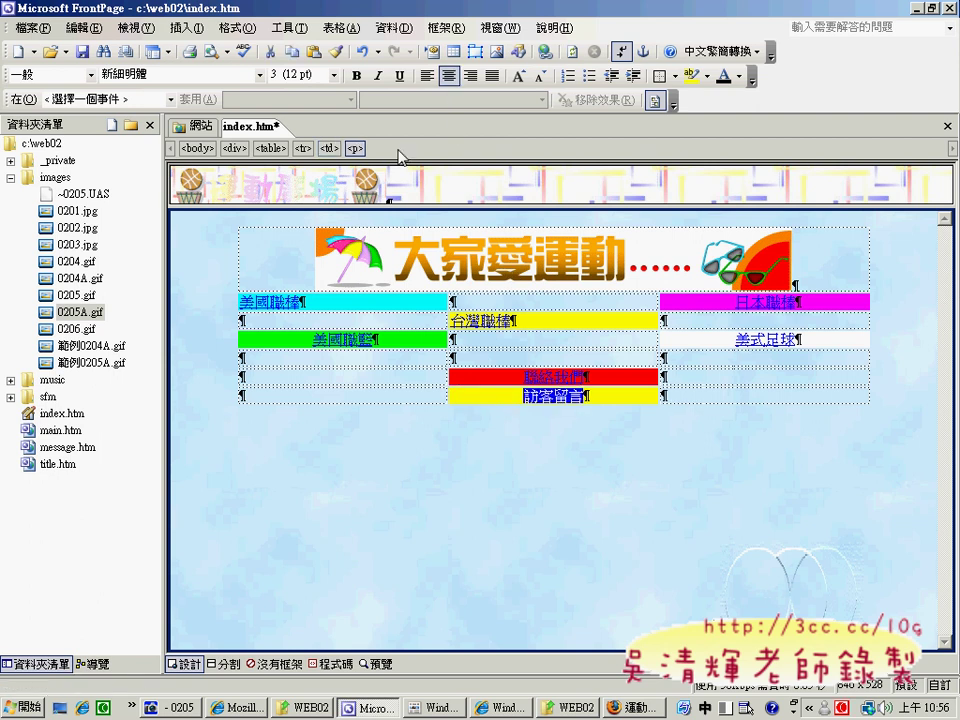
# Set up a hyperlink from 訪客留言 to message.htm in the web02 folder, choosing 整頁 (_top) as its target frame
pyautogui.click(186, 27)
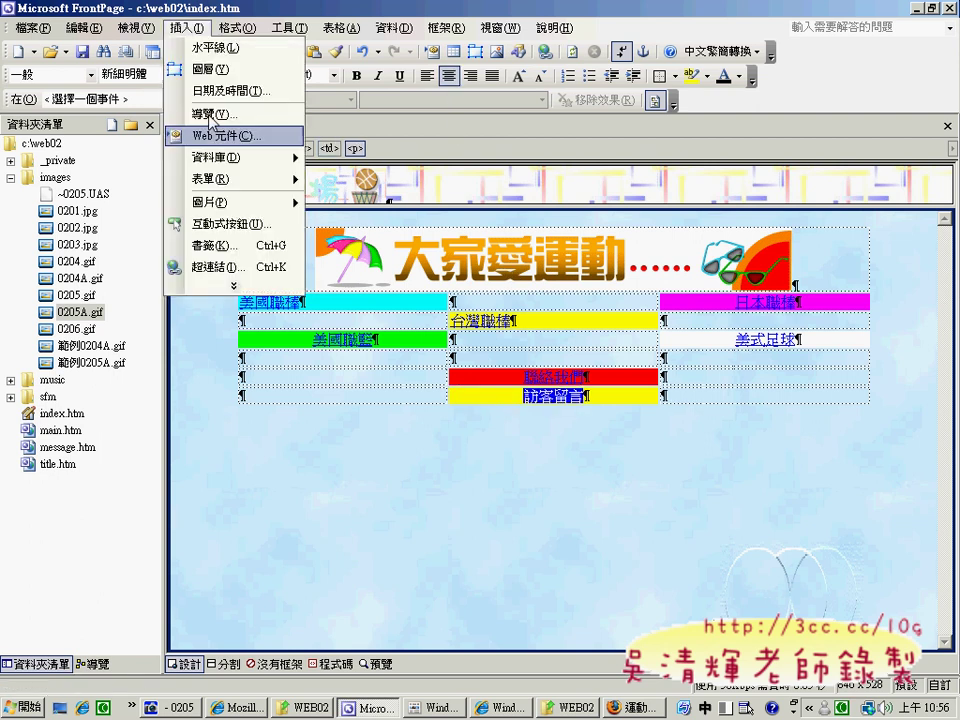
pyautogui.click(240, 268)
pyautogui.click(268, 290)
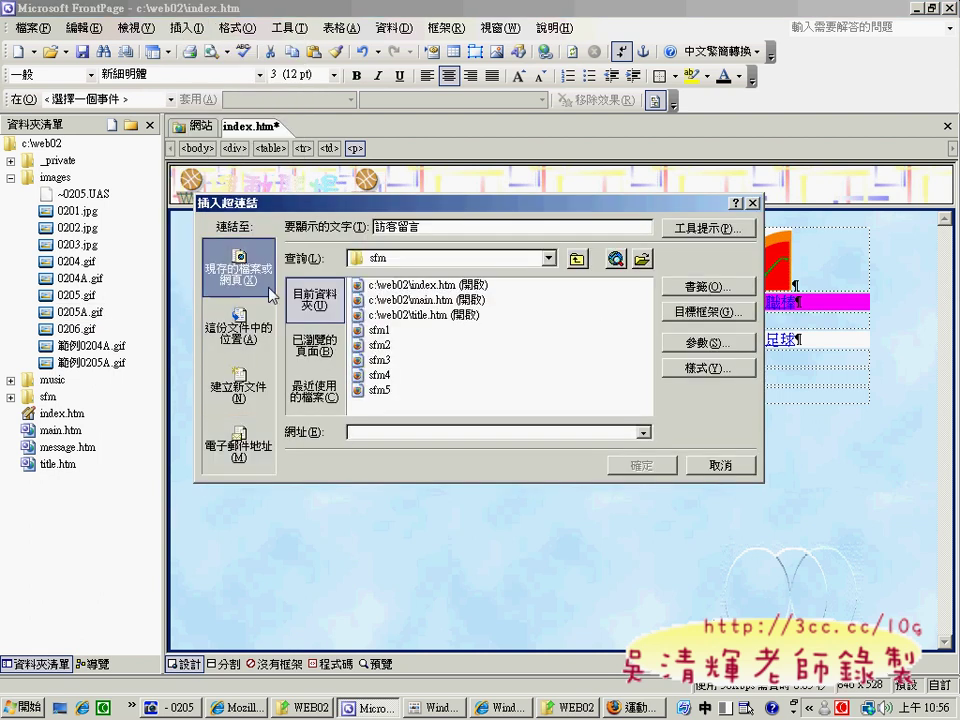
pyautogui.click(577, 260)
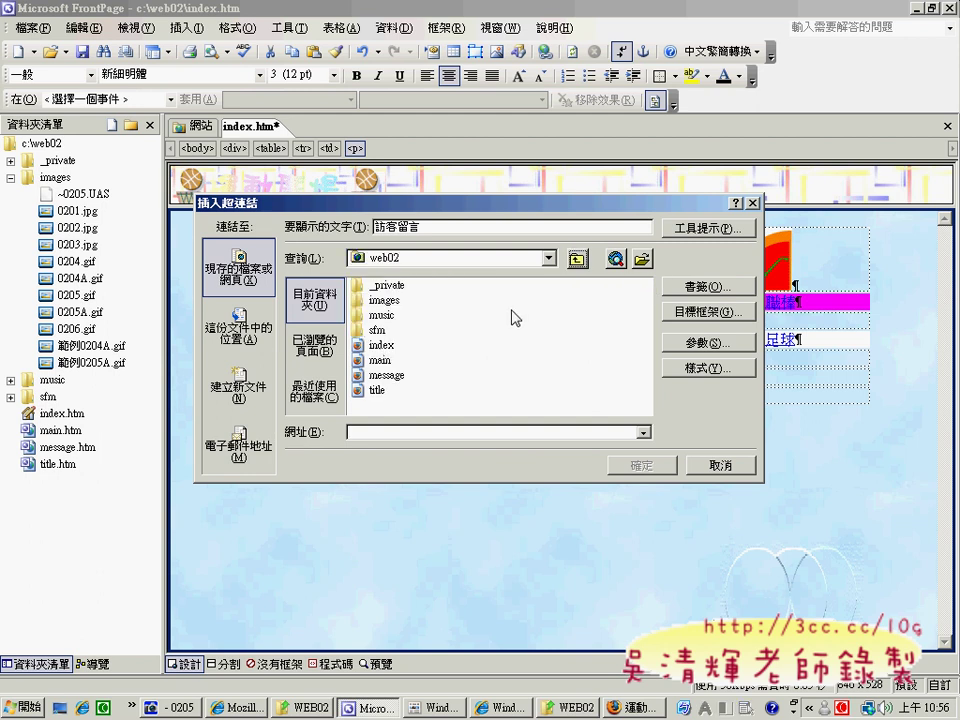
pyautogui.click(402, 376)
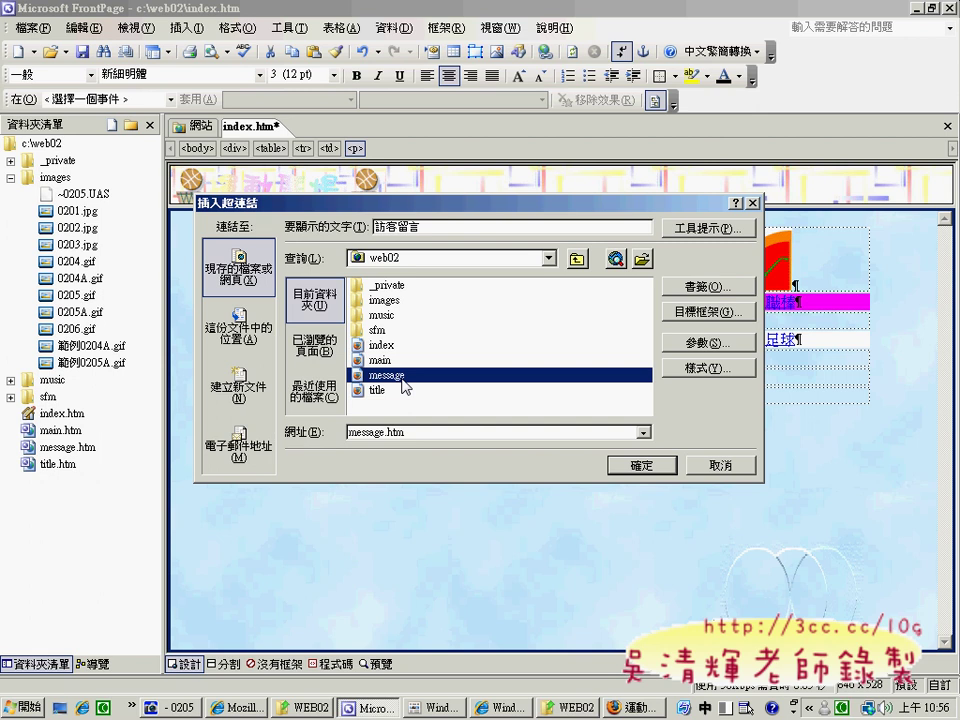
pyautogui.click(700, 312)
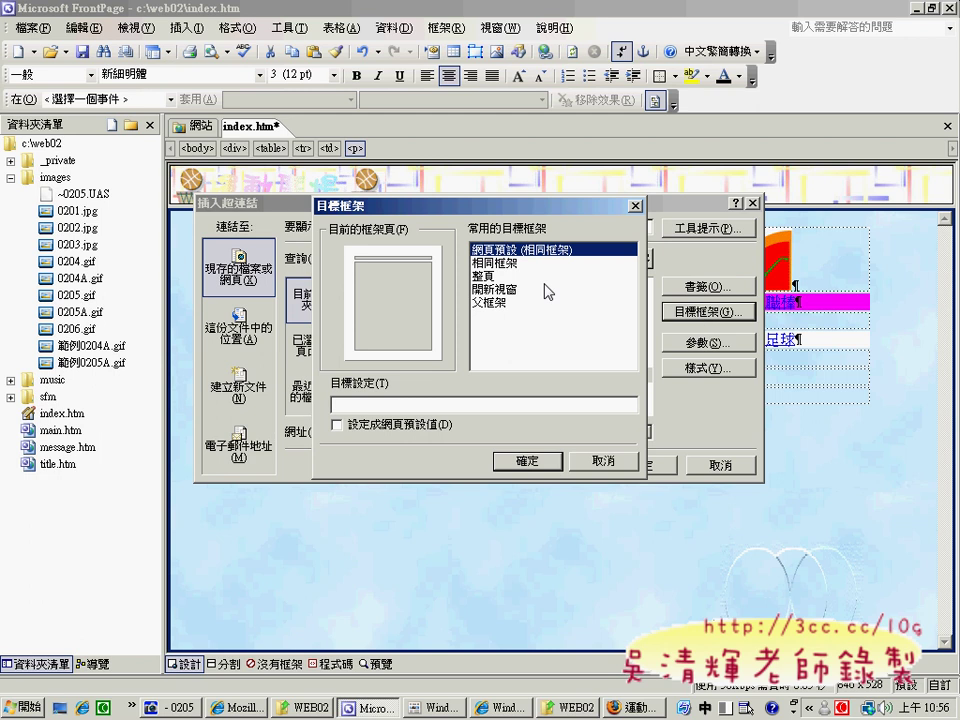
pyautogui.click(482, 275)
# Switch to the reference site in Firefox and compare how the 訪客留言 and 台灣職棒 links open within the frames
pyautogui.click(625, 707)
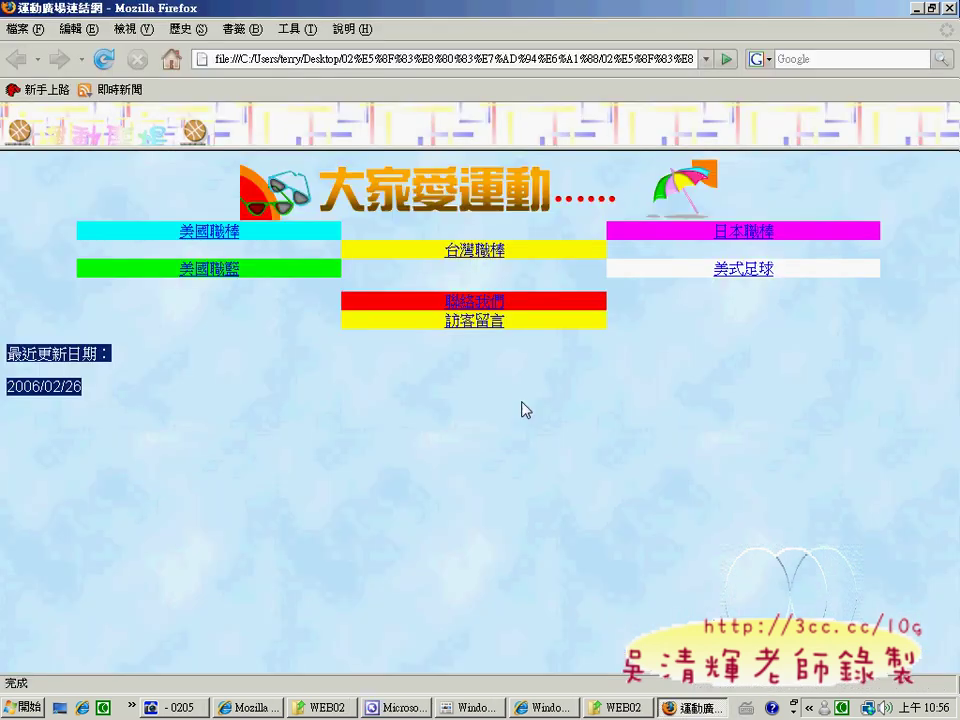
pyautogui.click(465, 322)
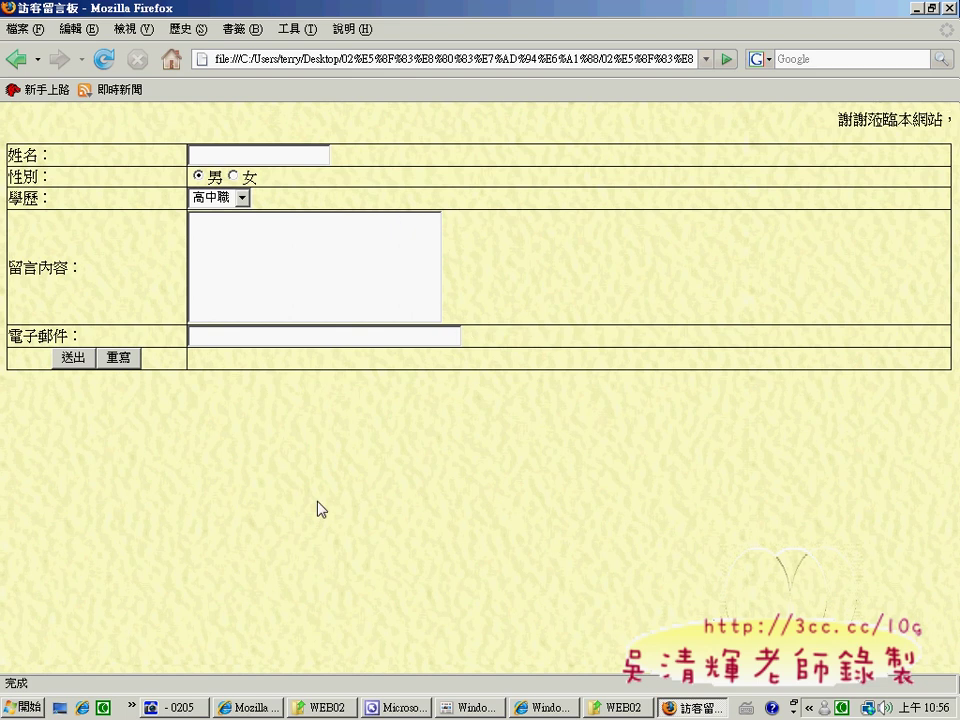
pyautogui.click(14, 64)
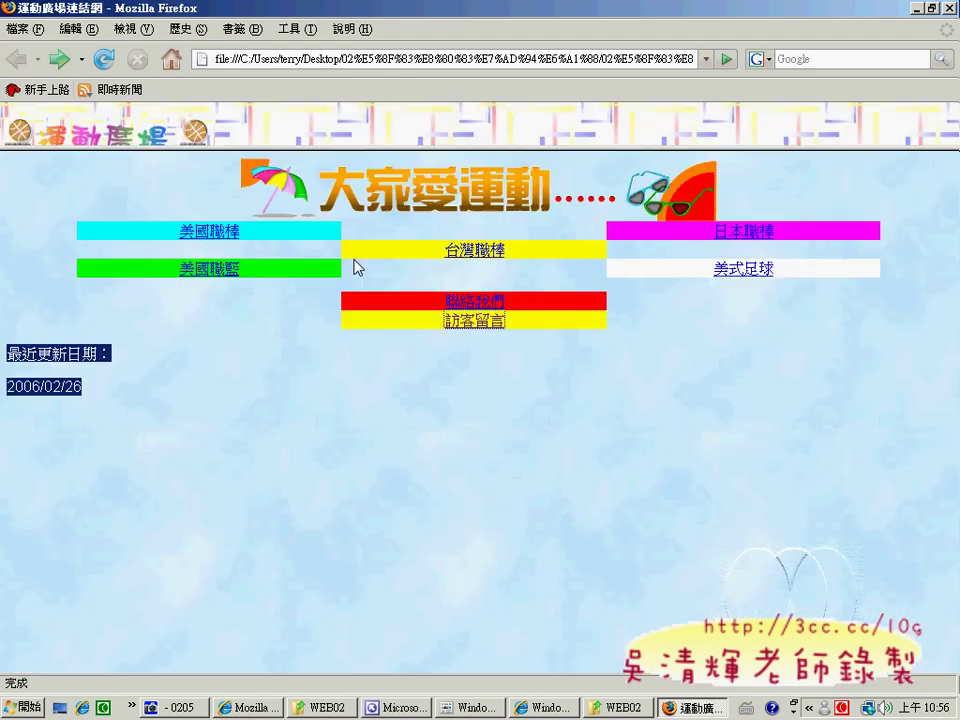
pyautogui.click(466, 252)
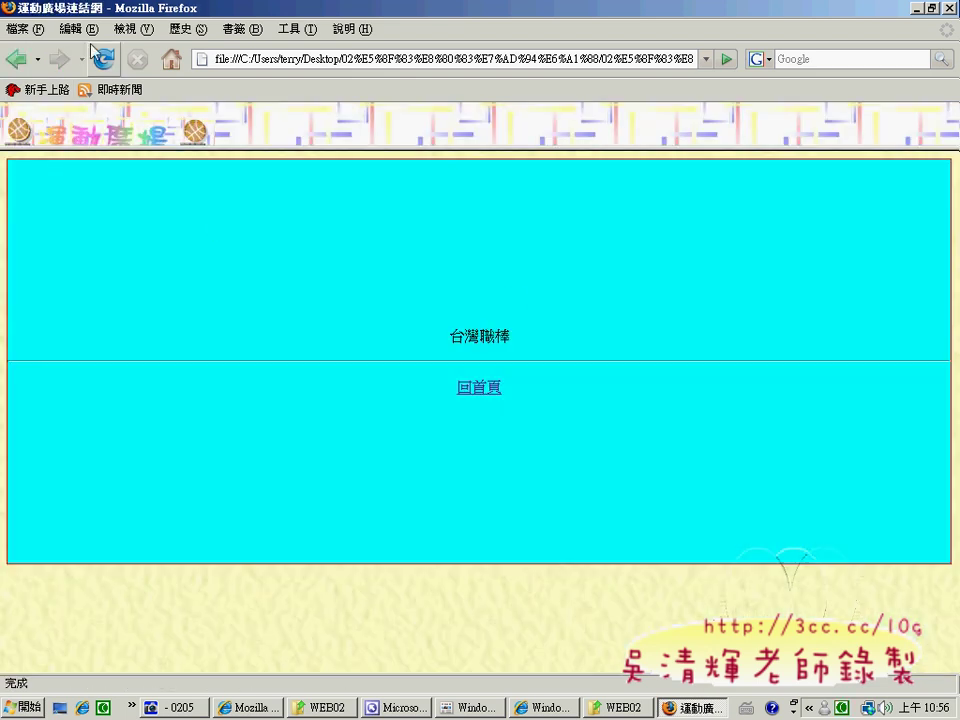
pyautogui.click(17, 59)
pyautogui.click(470, 321)
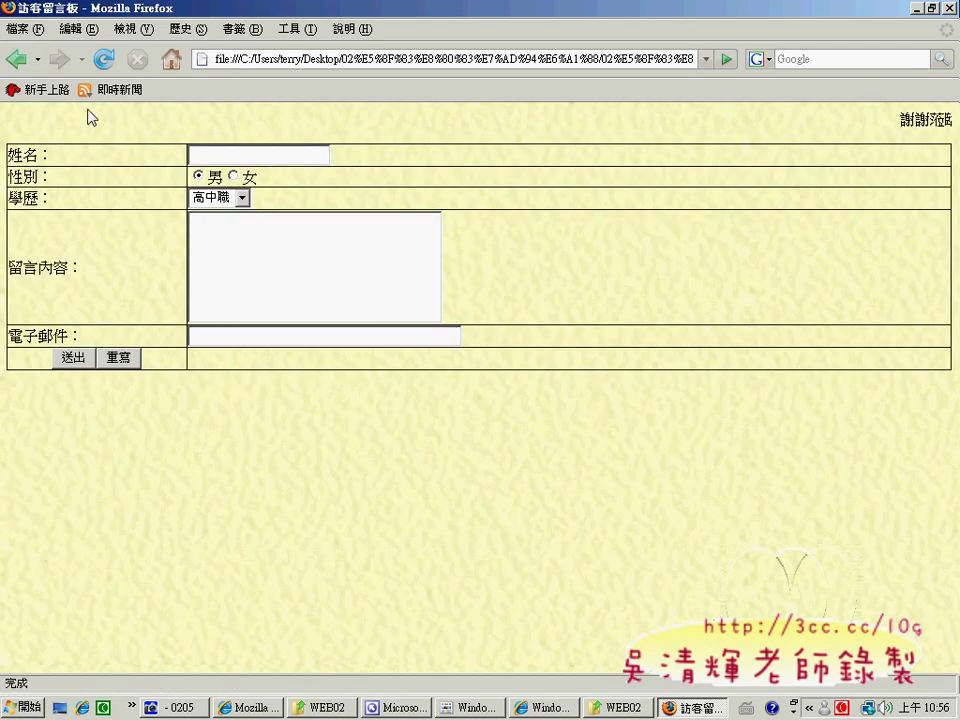
pyautogui.click(17, 60)
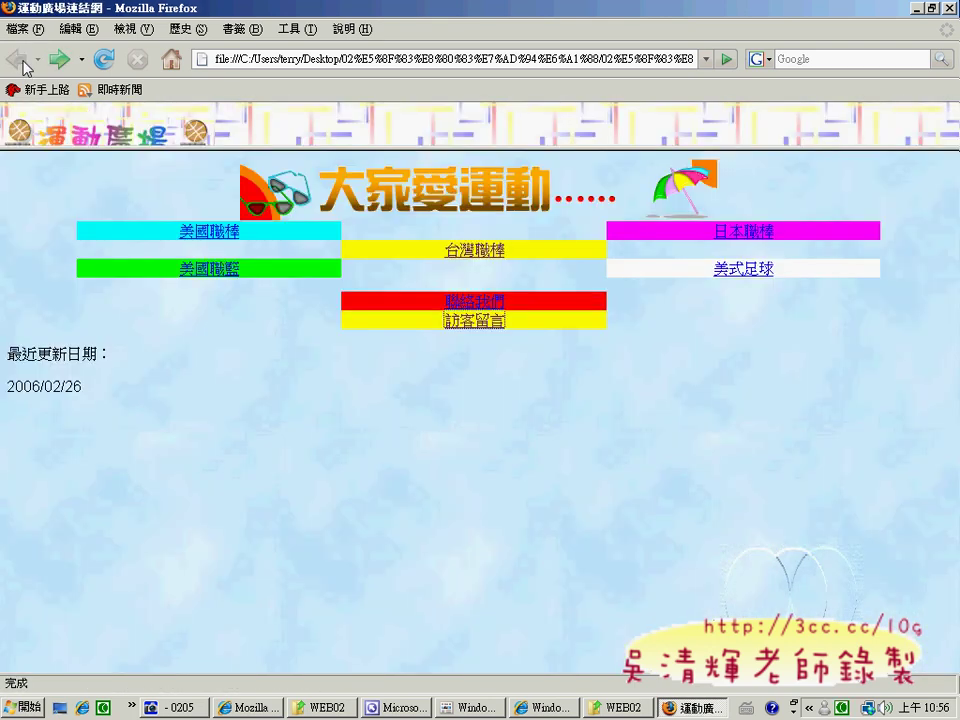
# Return to FrontPage and accept the _top target frame and the message.htm hyperlink for 訪客留言
pyautogui.hotkey('alt', 'Tab')
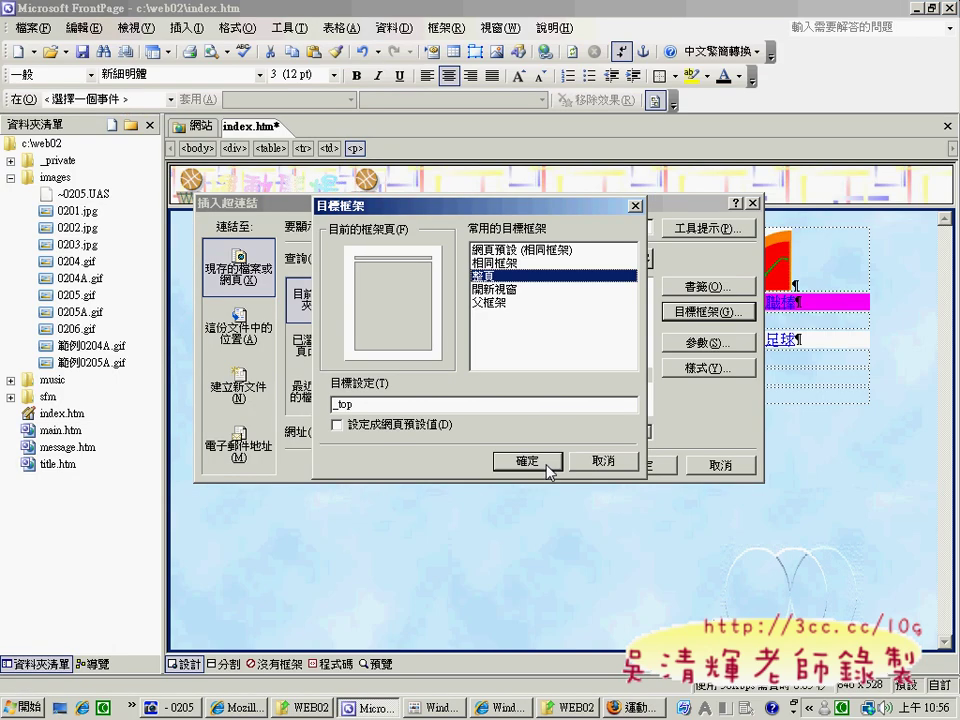
pyautogui.click(548, 463)
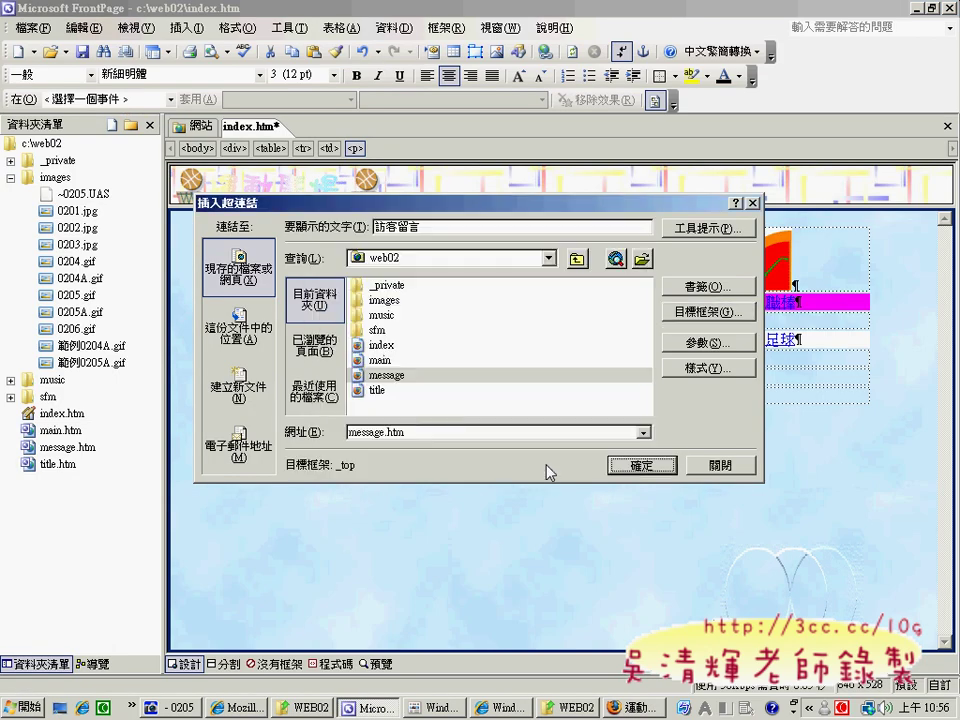
pyautogui.click(640, 465)
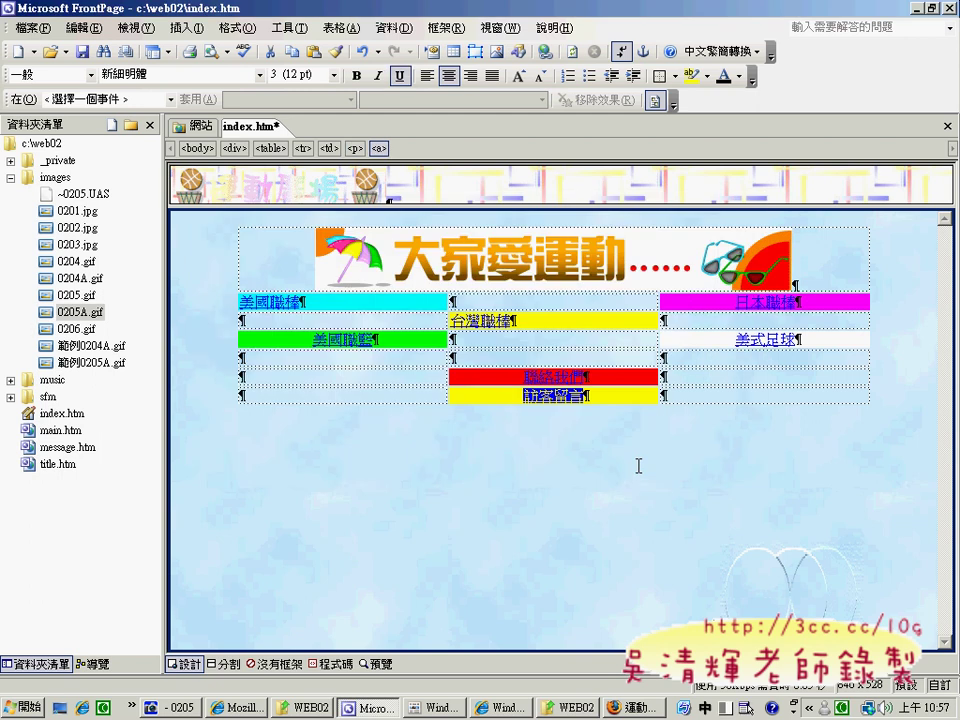
# Copy the text 最近更新日期： from the reference page in Firefox and paste it below the table in FrontPage
pyautogui.click(638, 466)
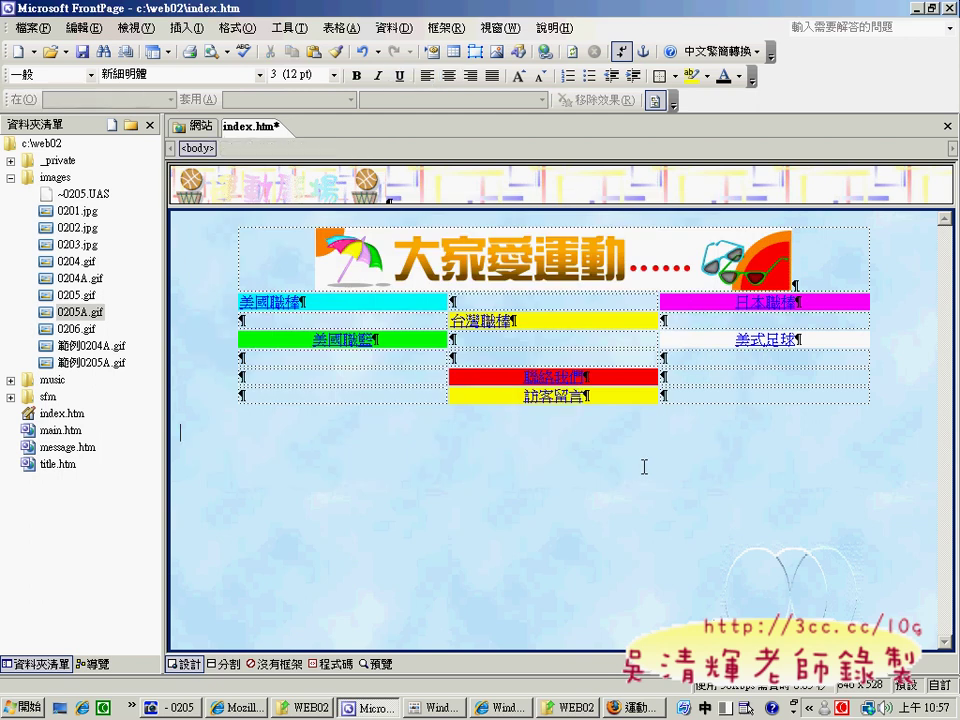
pyautogui.press('F12')
pyautogui.moveTo(114, 356); pyautogui.dragTo(10, 355)
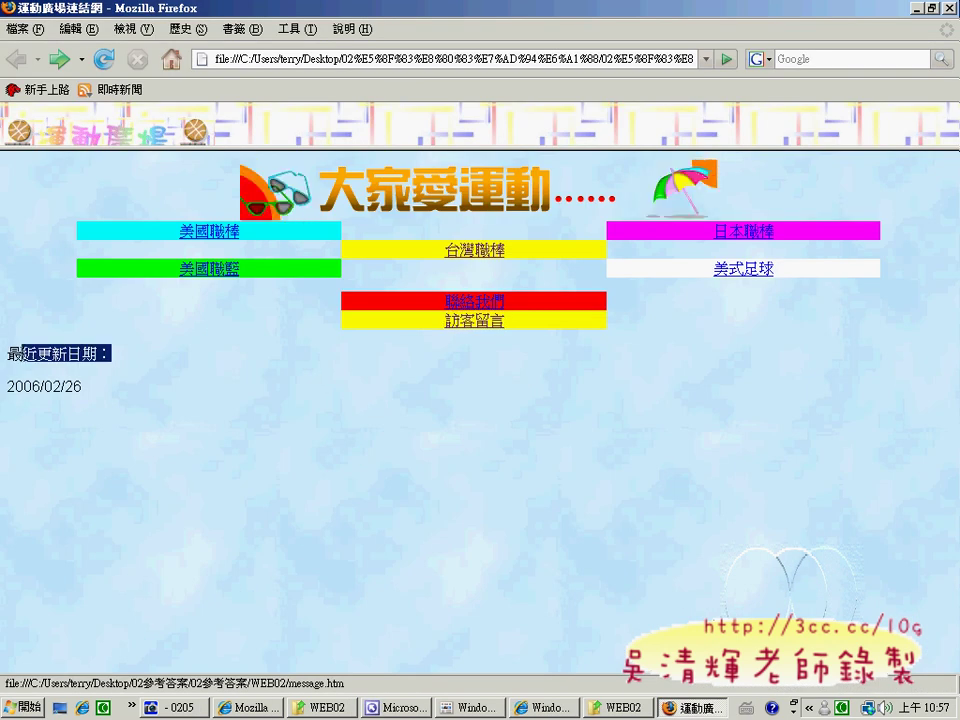
pyautogui.rightClick(52, 355)
pyautogui.press('Escape')
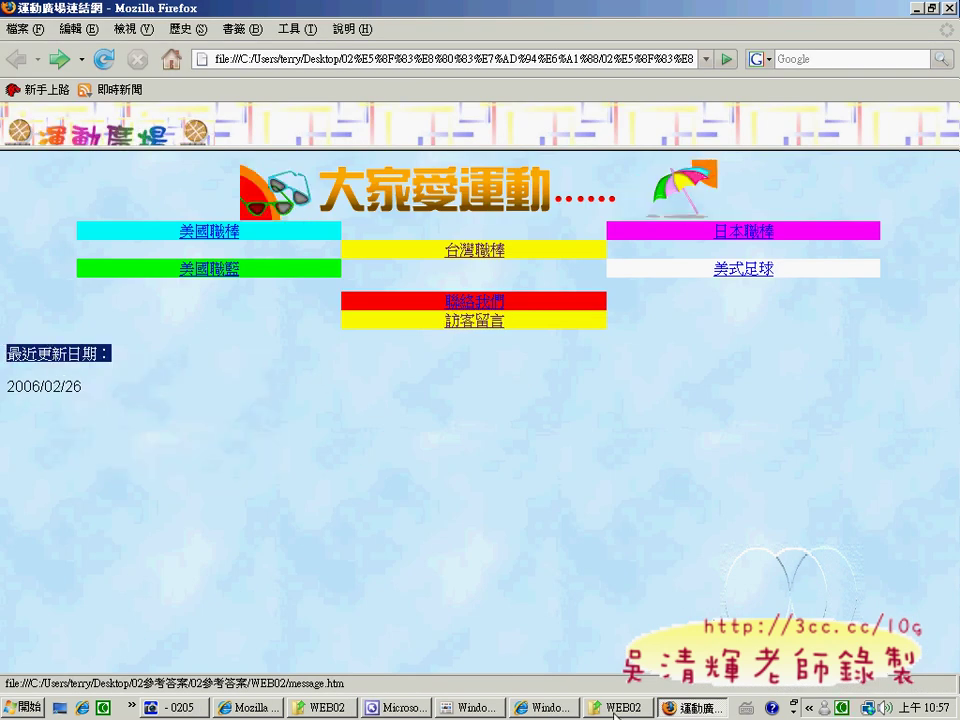
pyautogui.hotkey('alt', 'Tab')
pyautogui.rightClick(462, 475)
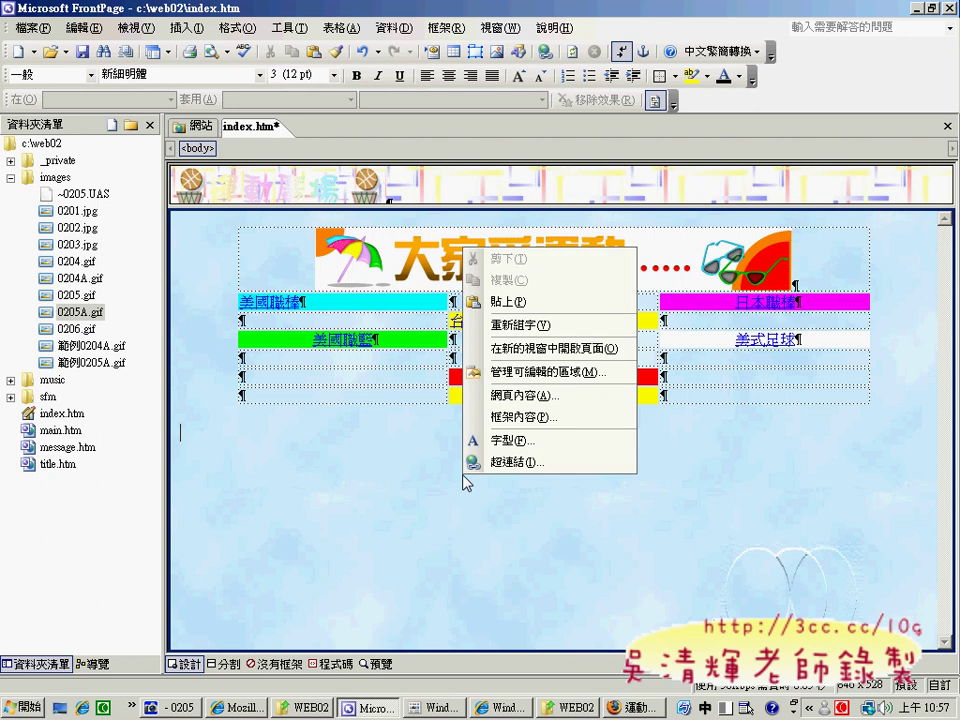
pyautogui.click(461, 240)
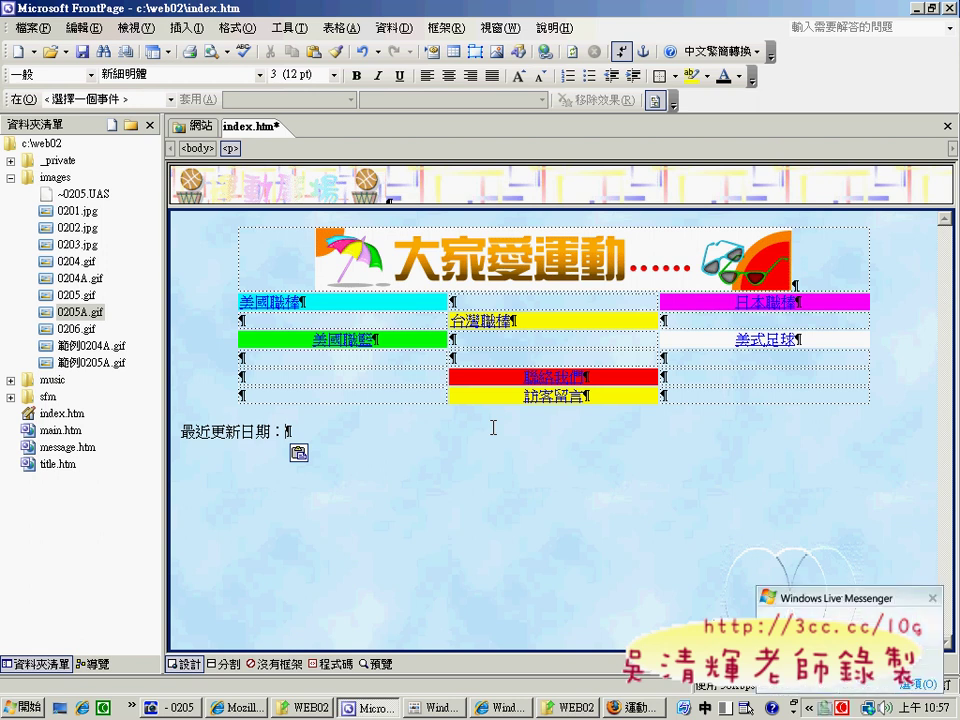
# Add the date 2007/10/09 on a new line within the 最近更新日期： paragraph and save the page
pyautogui.hotkey('shift', 'Return')
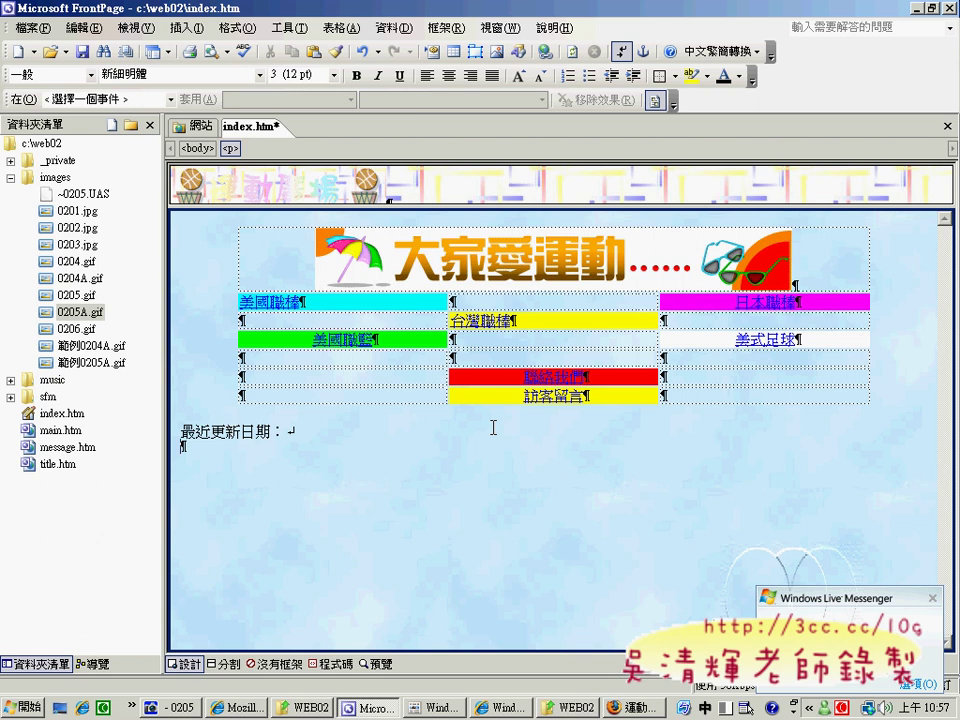
pyautogui.write('2007/')
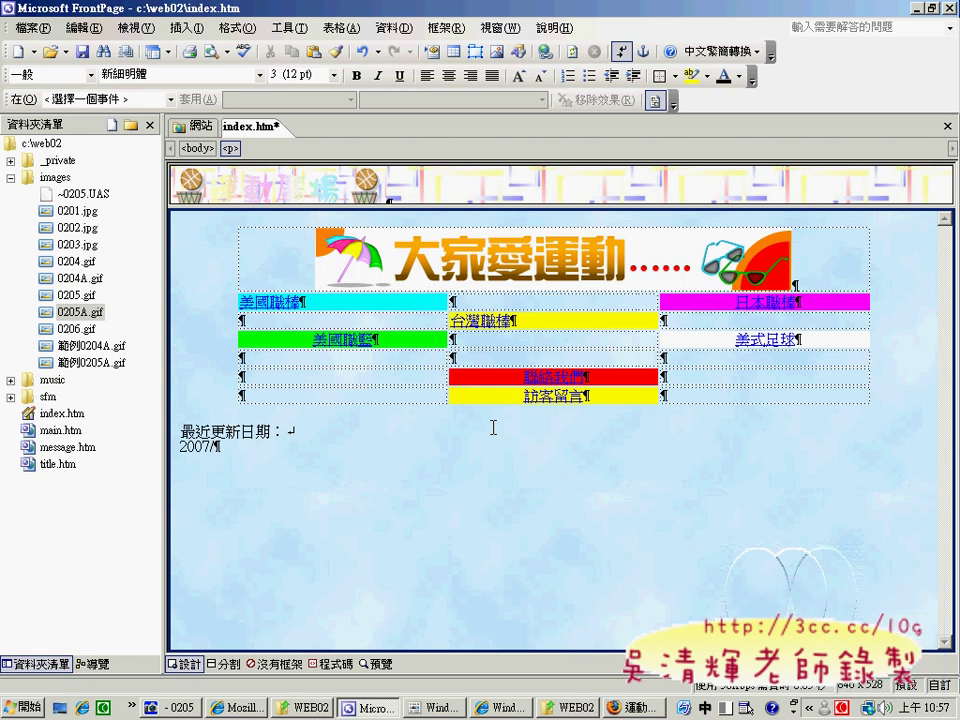
pyautogui.write('10/09')
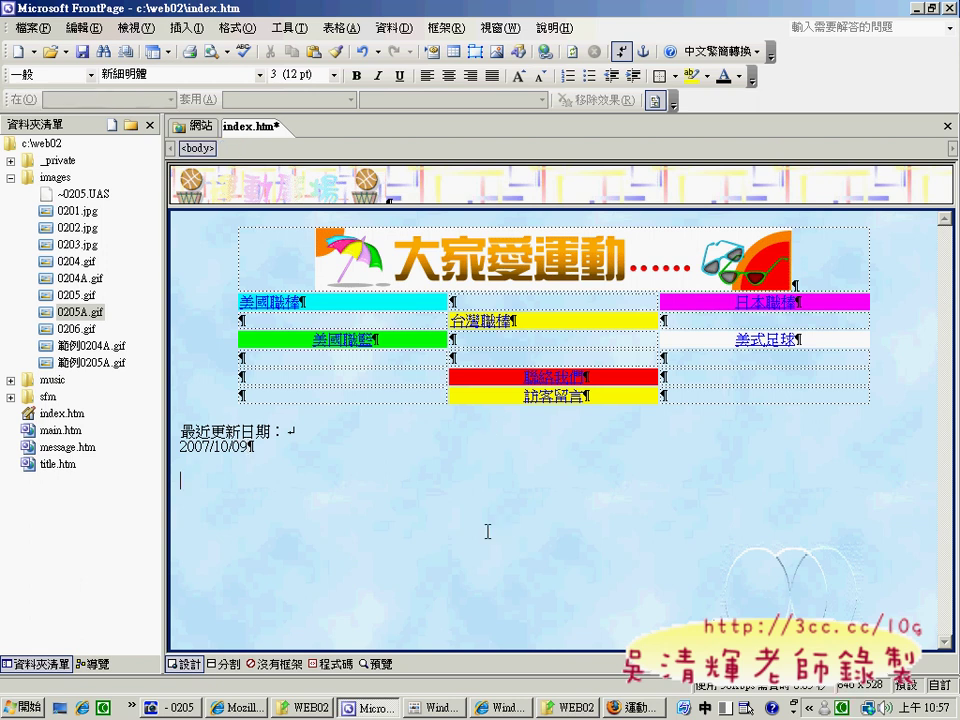
pyautogui.click(303, 430)
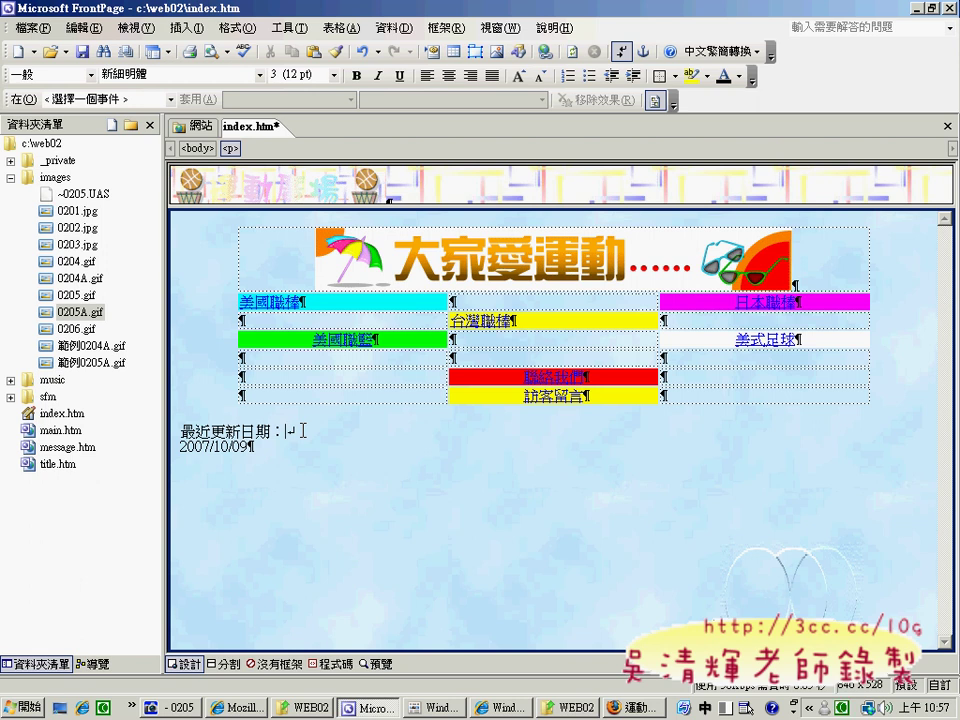
pyautogui.click(83, 51)
pyautogui.click(330, 255)
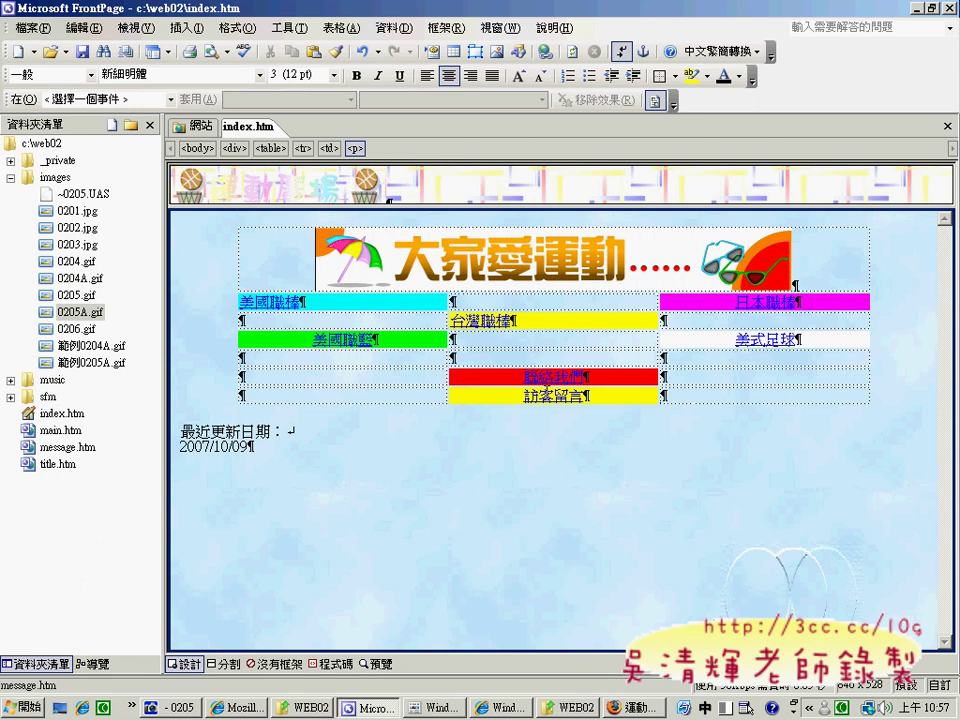
pyautogui.click(540, 494)
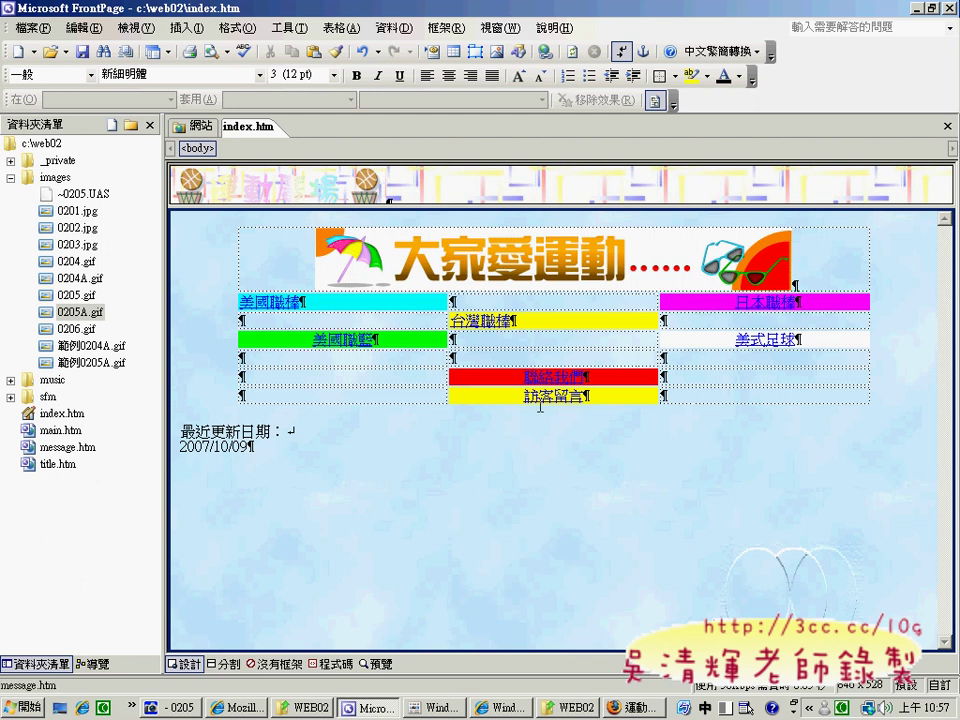
# Centre the 台灣職棒 and 美國職棒 link texts in their table cells
pyautogui.click(522, 318)
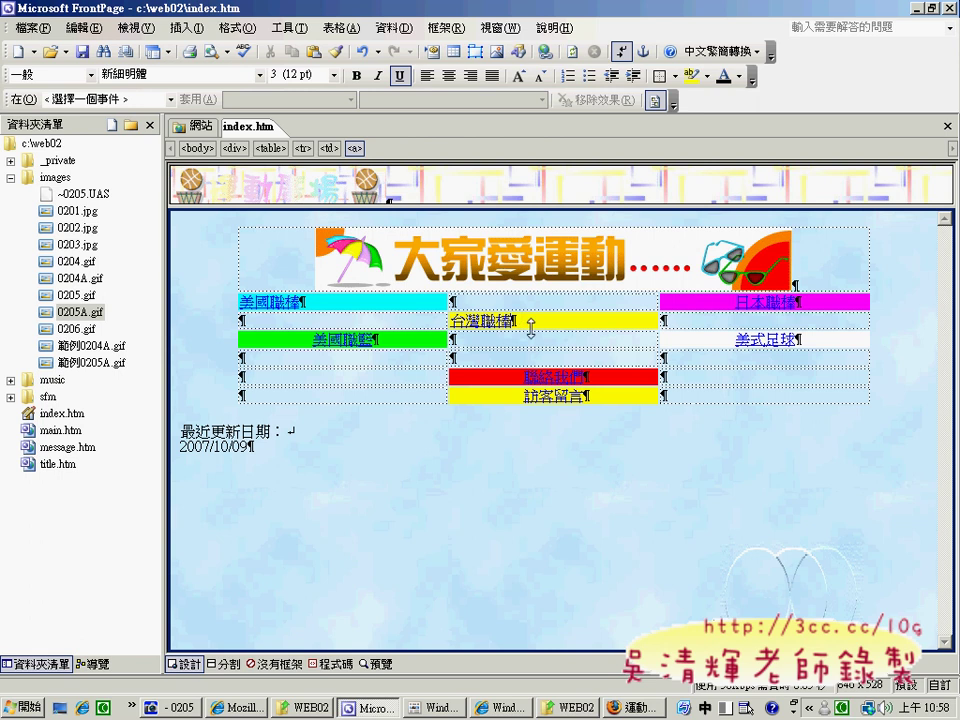
pyautogui.click(448, 77)
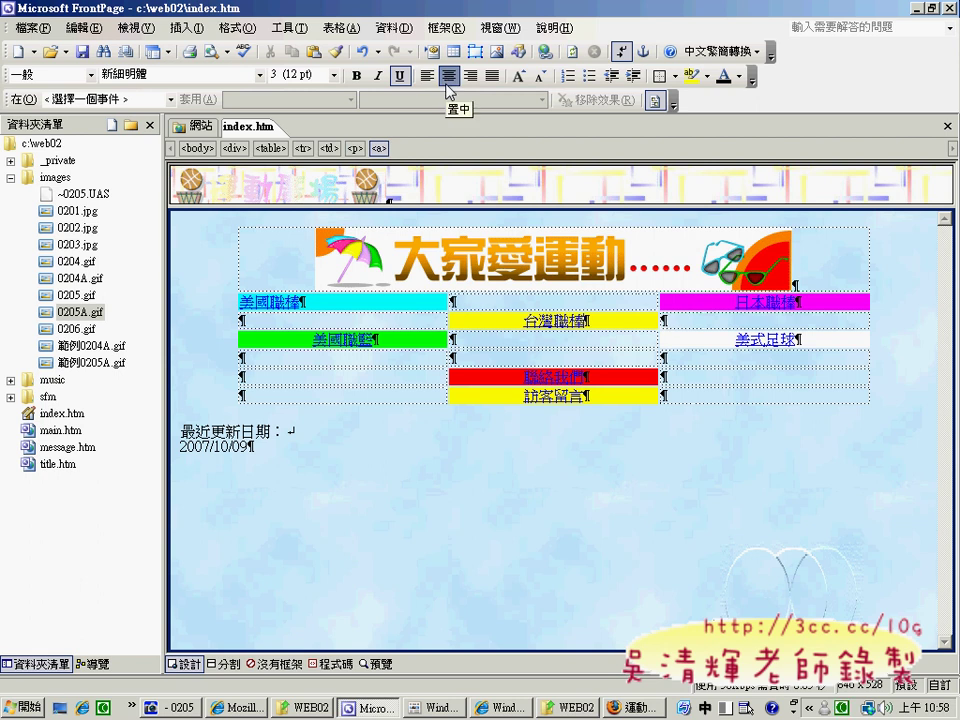
pyautogui.click(447, 80)
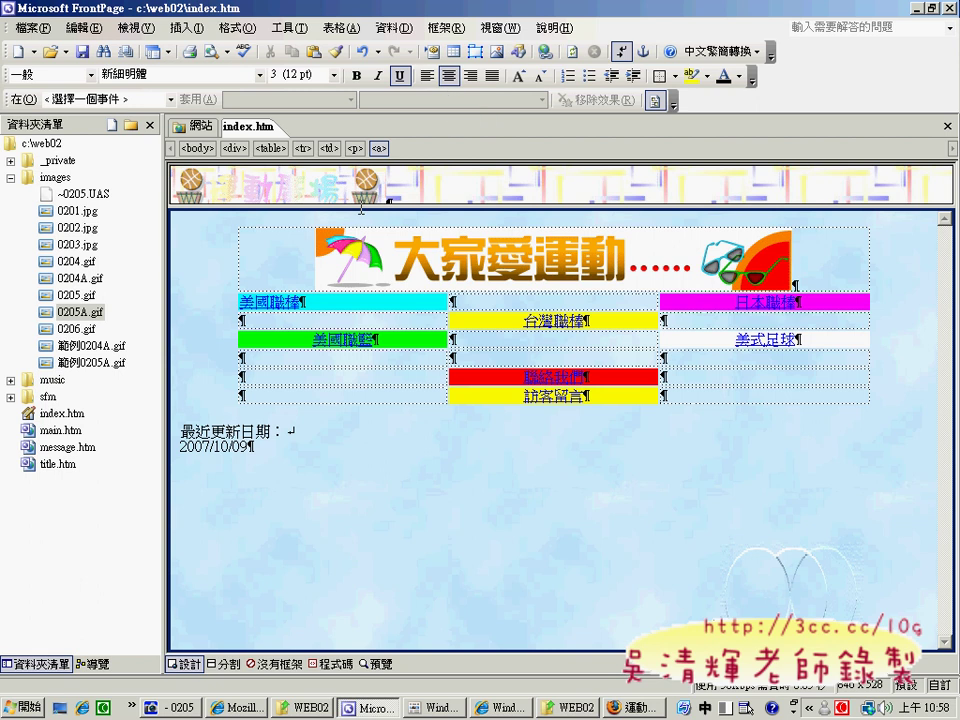
pyautogui.click(447, 76)
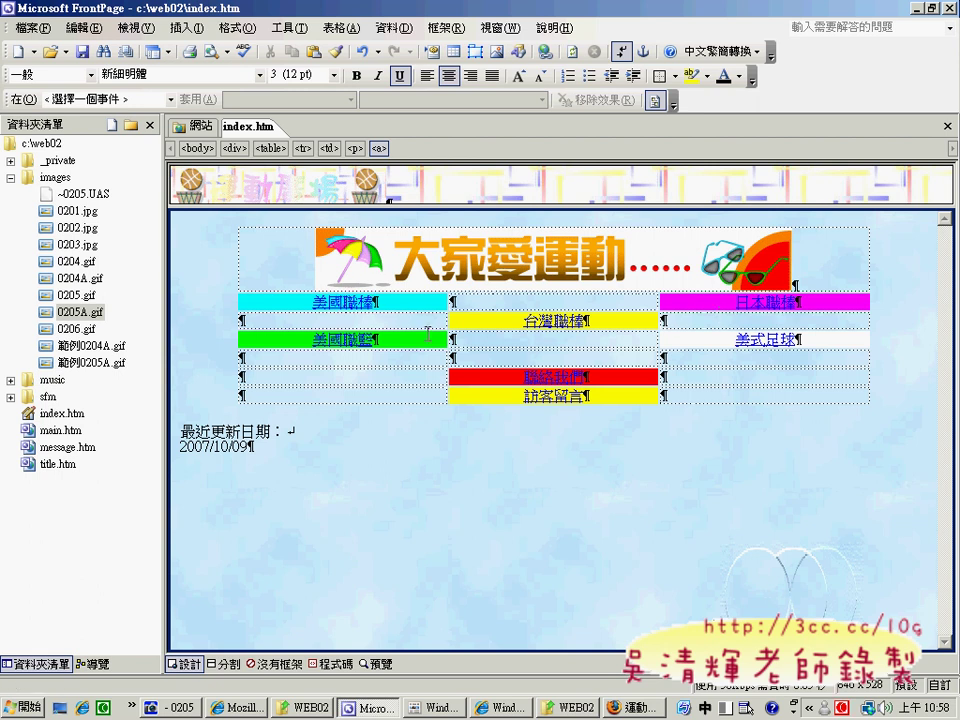
# Edit the 訪客留言 hyperlink, selecting message in the web02 folder and accepting 整頁 (_top) as its target frame
pyautogui.doubleClick(555, 395)
pyautogui.click(187, 27)
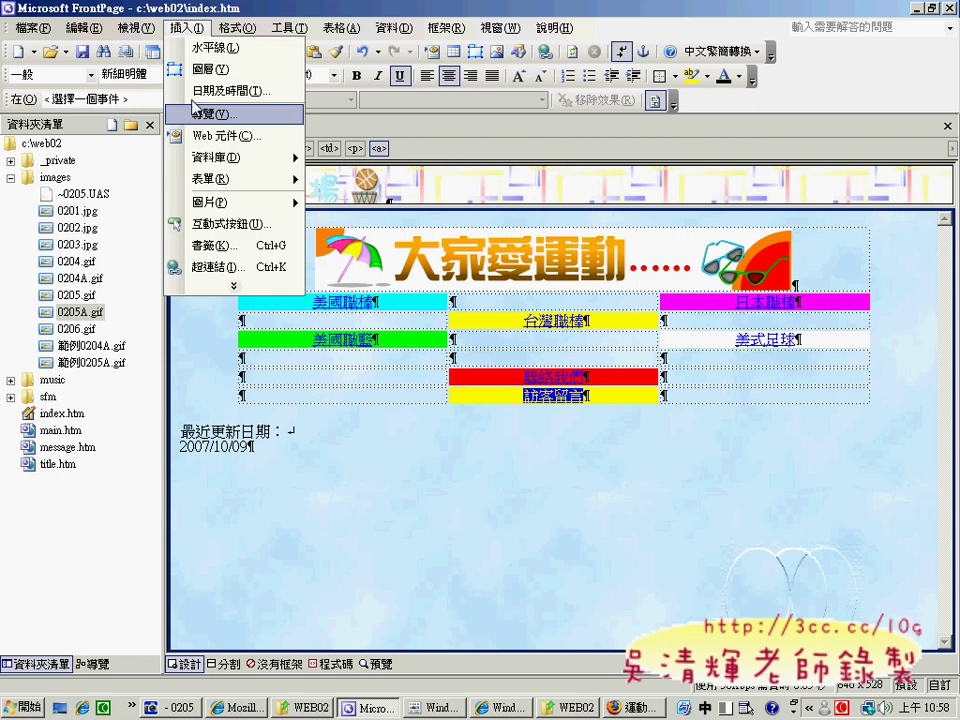
pyautogui.click(172, 202)
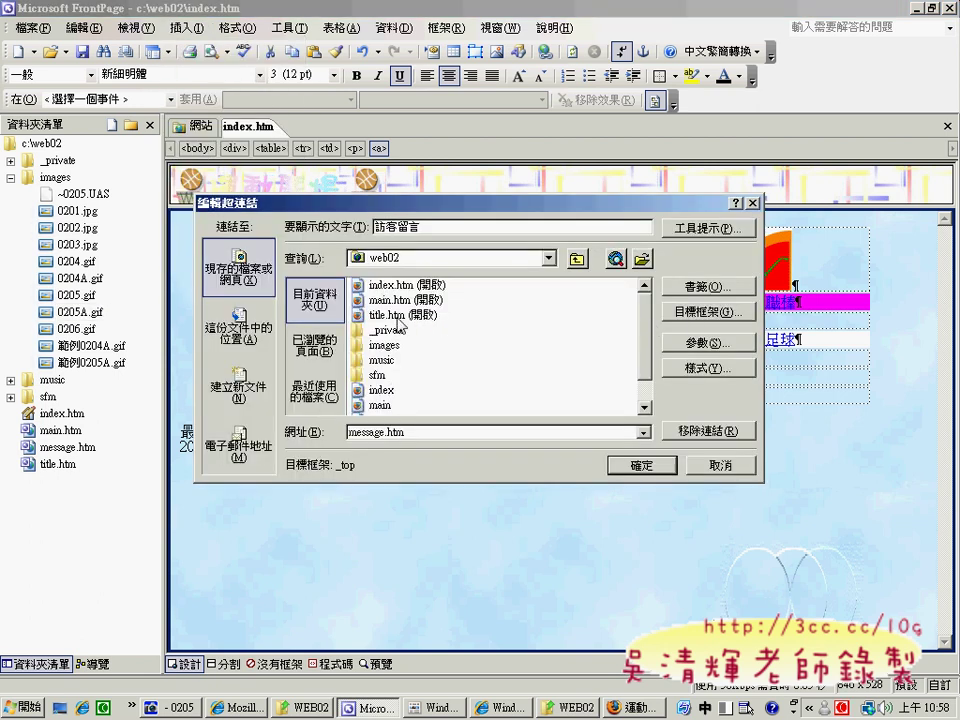
pyautogui.scroll(-1, 403, 401)
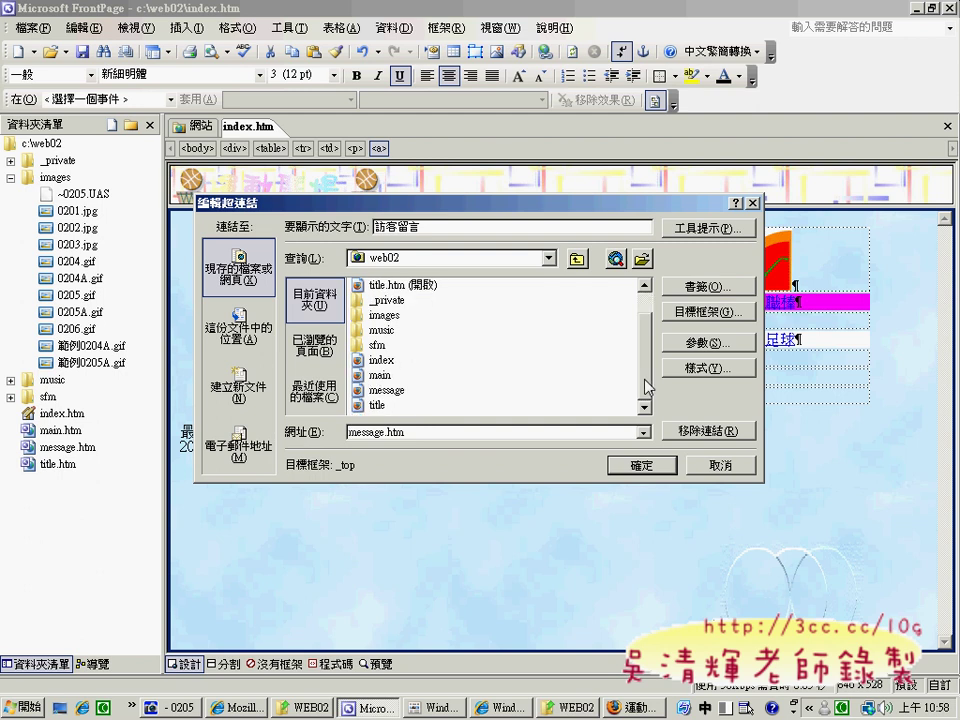
pyautogui.click(590, 390)
pyautogui.click(678, 318)
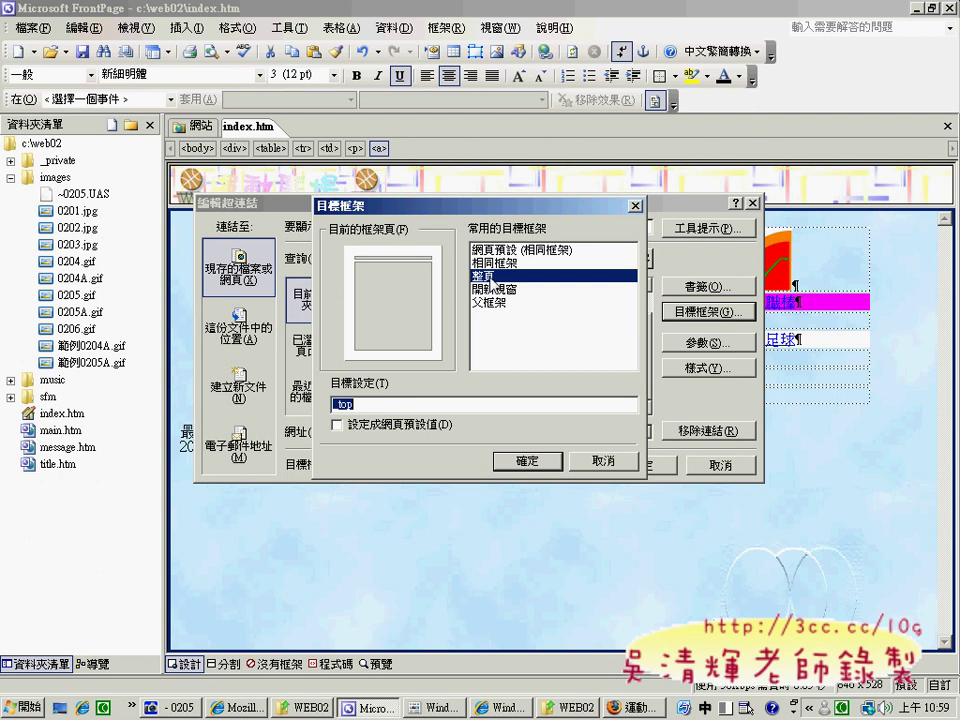
pyautogui.click(527, 461)
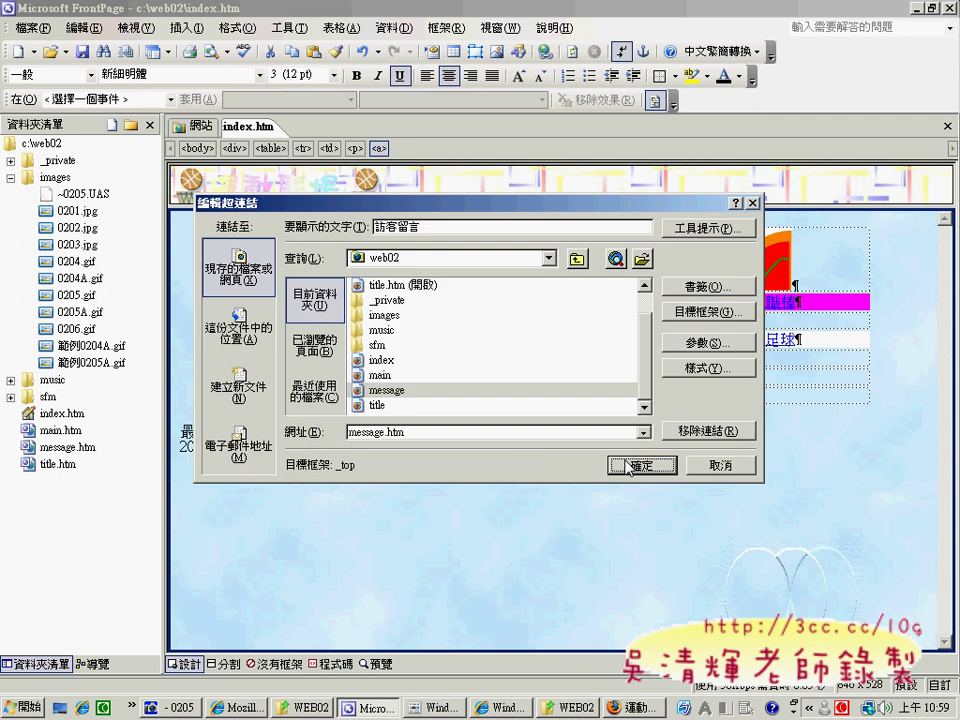